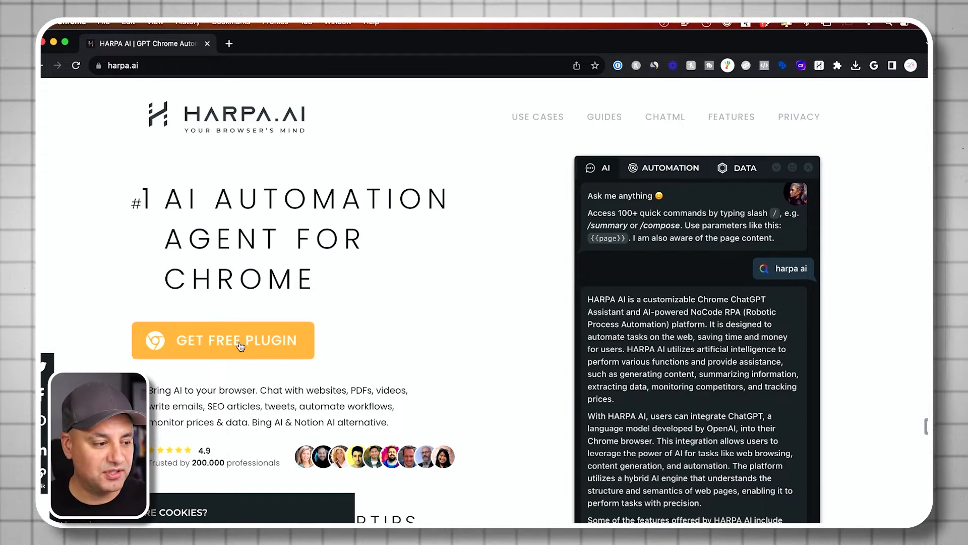
# - Install HARPA AI from its Web Store listing and pin it to the browser toolbar
pyautogui.click(240, 346)
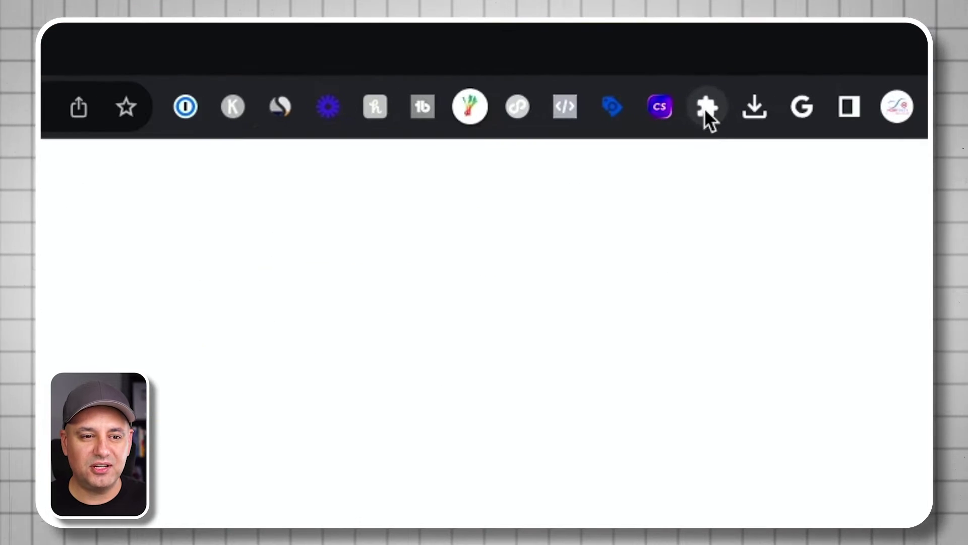
pyautogui.click(706, 109)
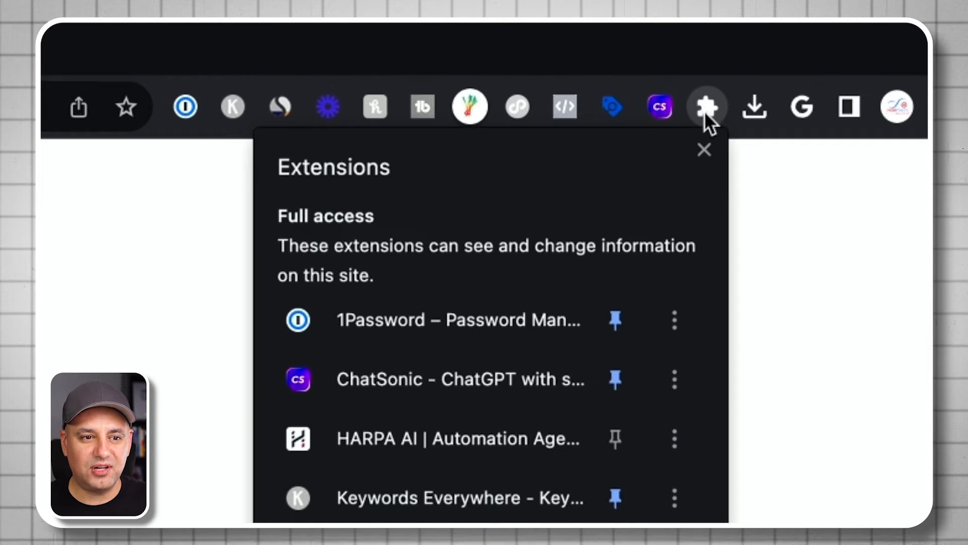
pyautogui.click(614, 437)
pyautogui.click(706, 151)
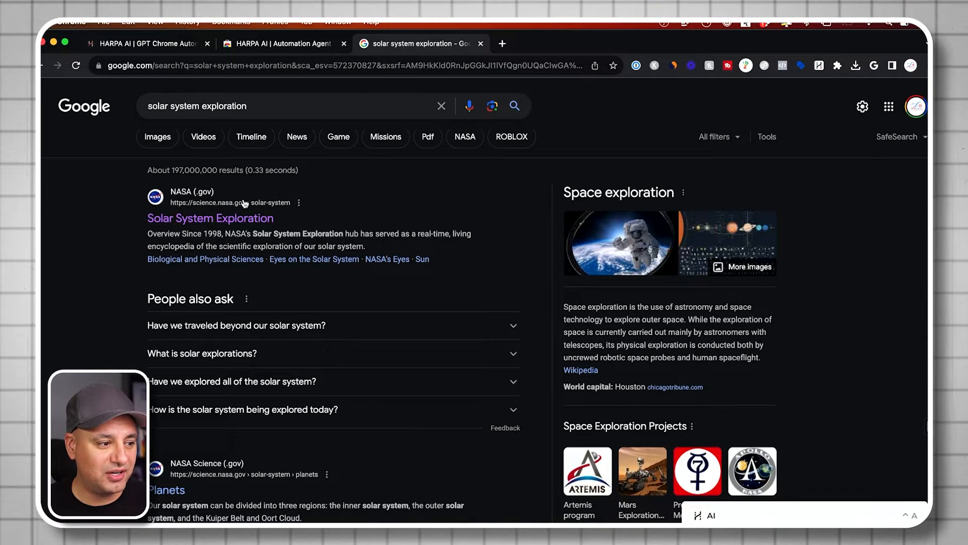
# - Open the HARPA AI sidebar beside the Google results for solar system exploration
pyautogui.click(854, 514)
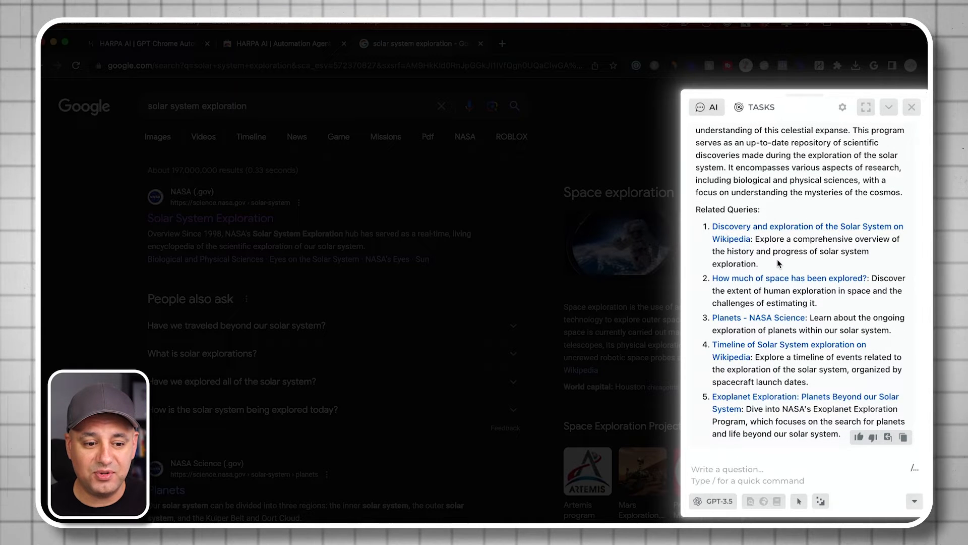
pyautogui.scroll(1, 777, 260)
pyautogui.scroll(2, 777, 259)
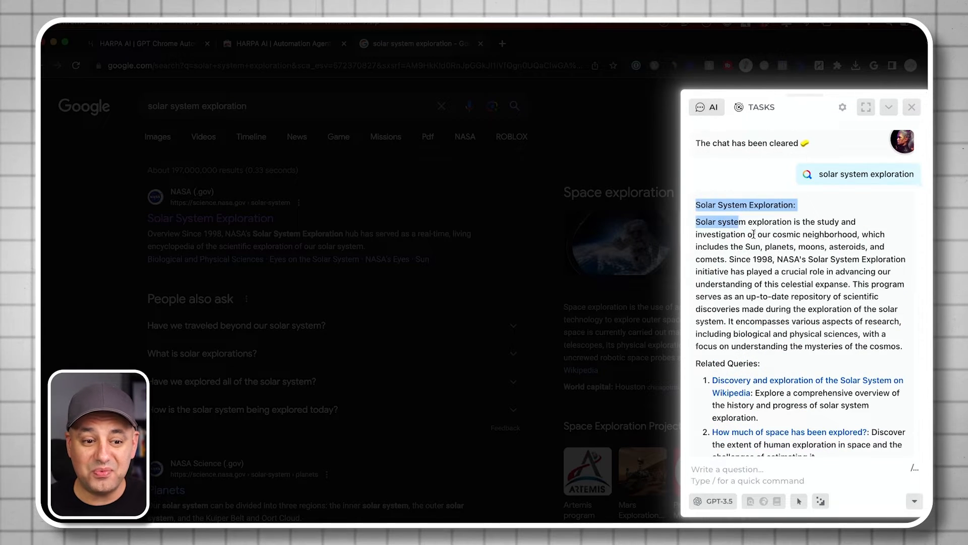
pyautogui.moveTo(695, 204)
pyautogui.mouseDown()
pyautogui.moveTo(902, 357)
pyautogui.moveTo(903, 348)
pyautogui.mouseUp()
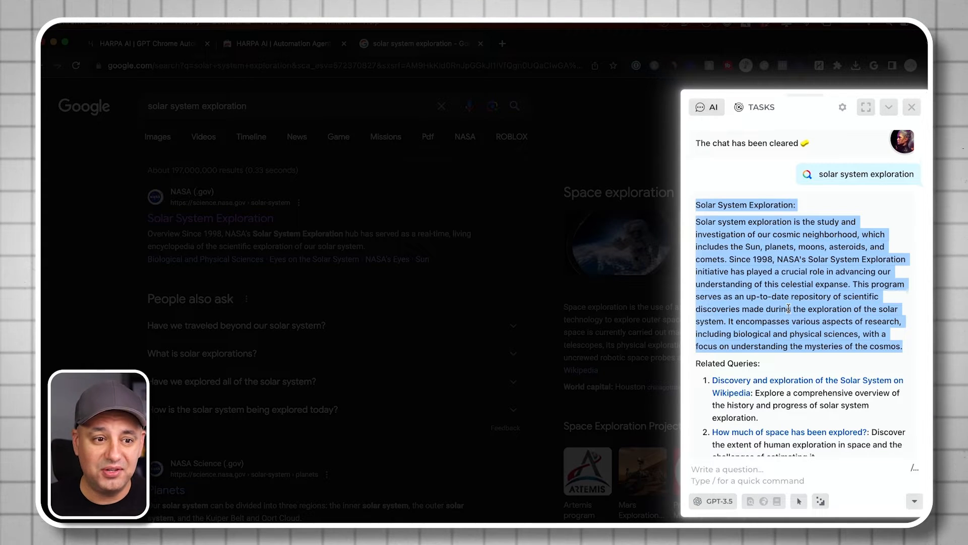
# - Show the AI models list from the GPT-3.5 button in the sidebar
pyautogui.click(709, 502)
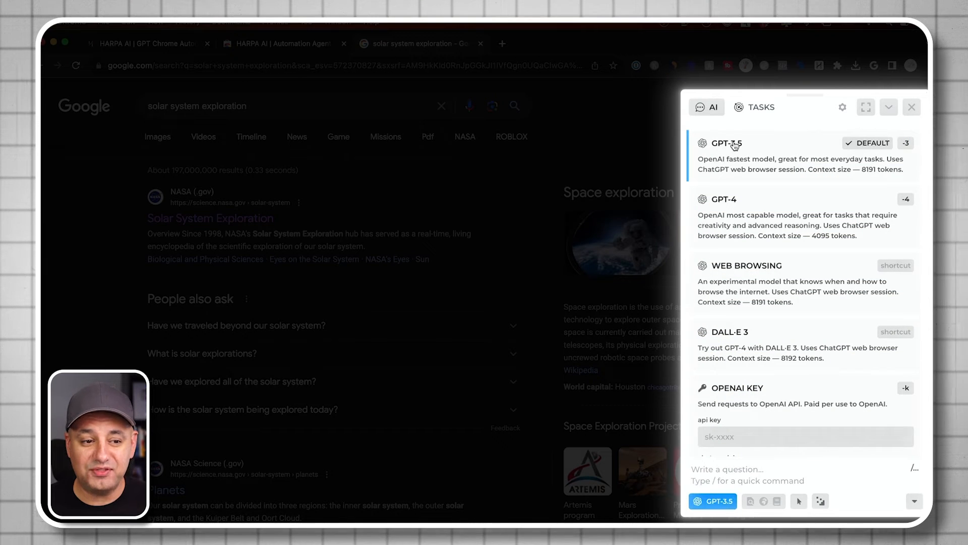
pyautogui.moveTo(802, 218)
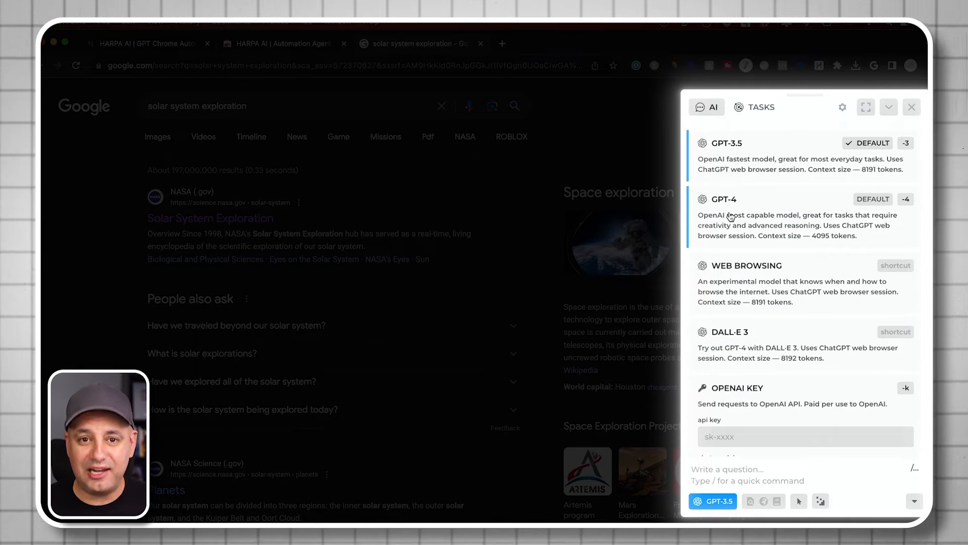
pyautogui.scroll(-1, 730, 218)
pyautogui.scroll(-1, 732, 227)
pyautogui.scroll(-2, 734, 238)
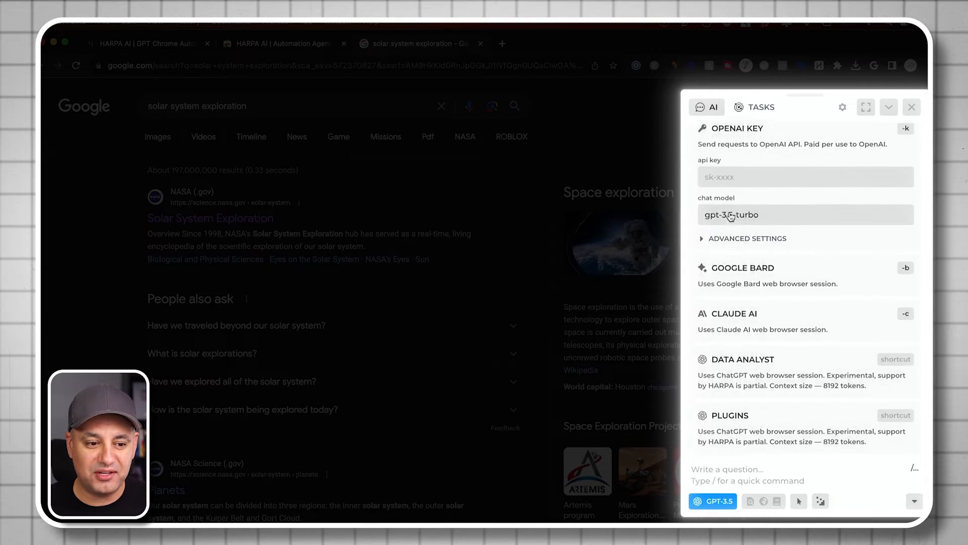
pyautogui.moveTo(764, 316)
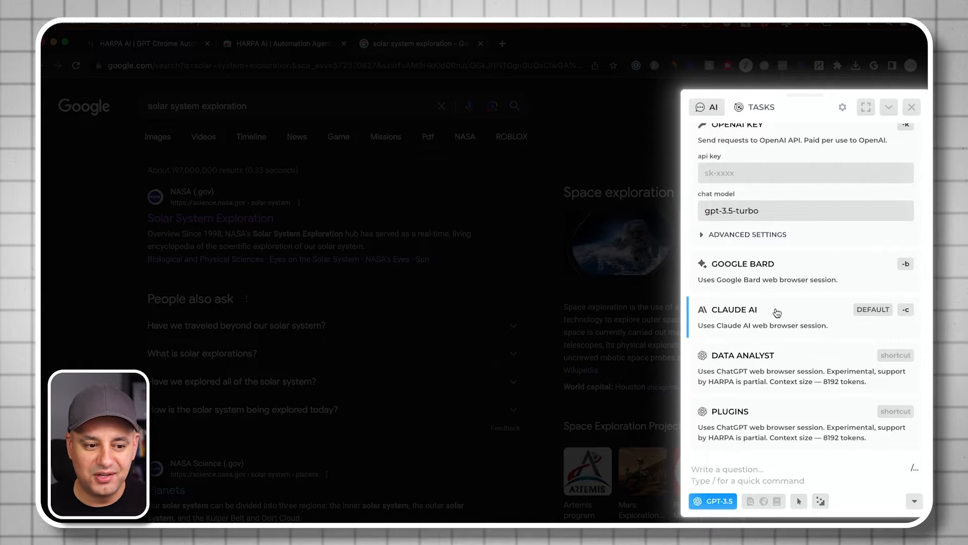
pyautogui.scroll(1, 776, 318)
pyautogui.scroll(3, 776, 324)
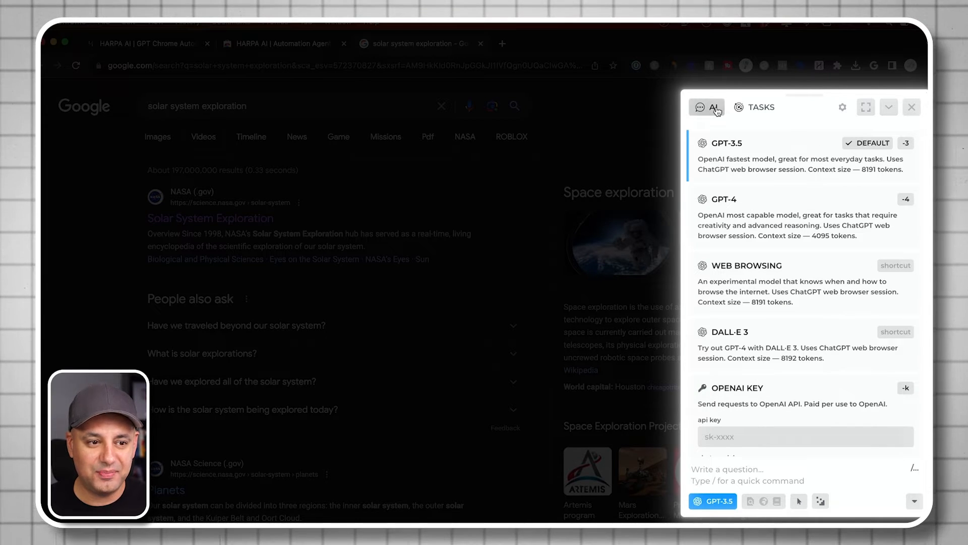
pyautogui.write('/')
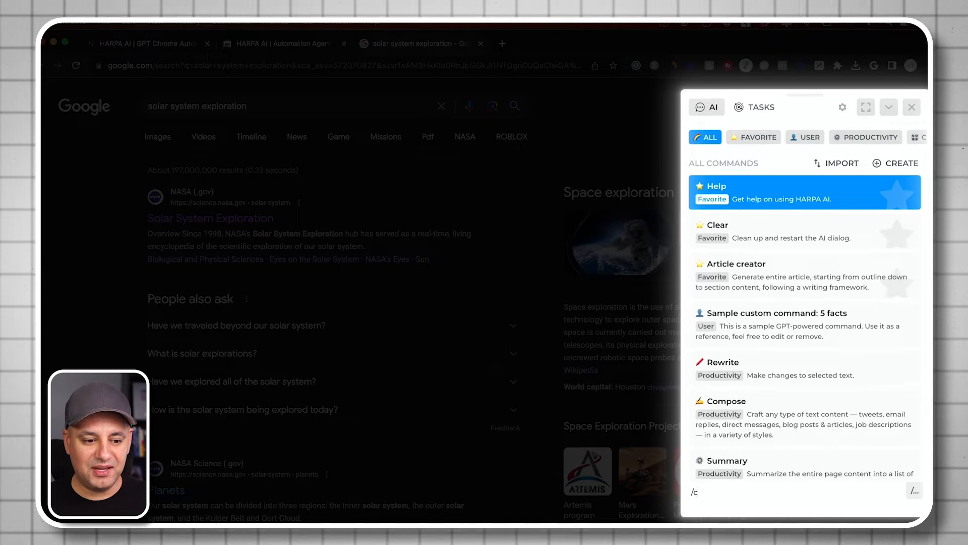
pyautogui.write('clea')
# - Run the /clear command to wipe the HARPA chat
pyautogui.press('Return')
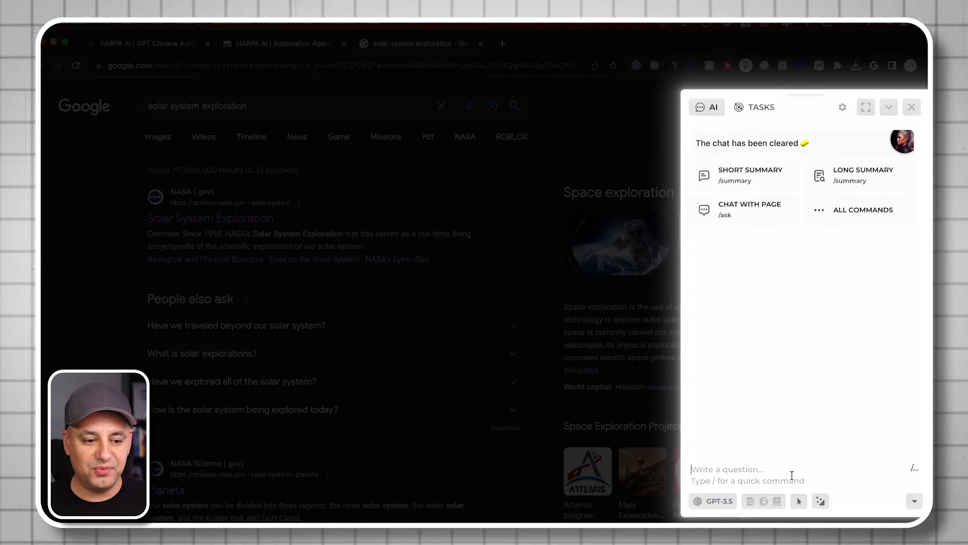
pyautogui.write('/')
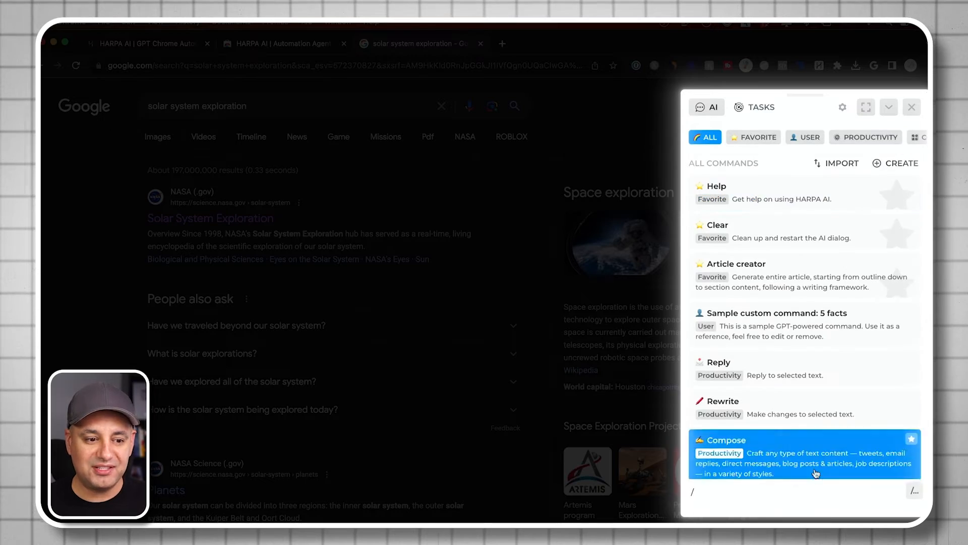
pyautogui.scroll(-2, 775, 373)
pyautogui.scroll(-3, 775, 372)
pyautogui.scroll(-4, 774, 373)
pyautogui.scroll(-4, 775, 373)
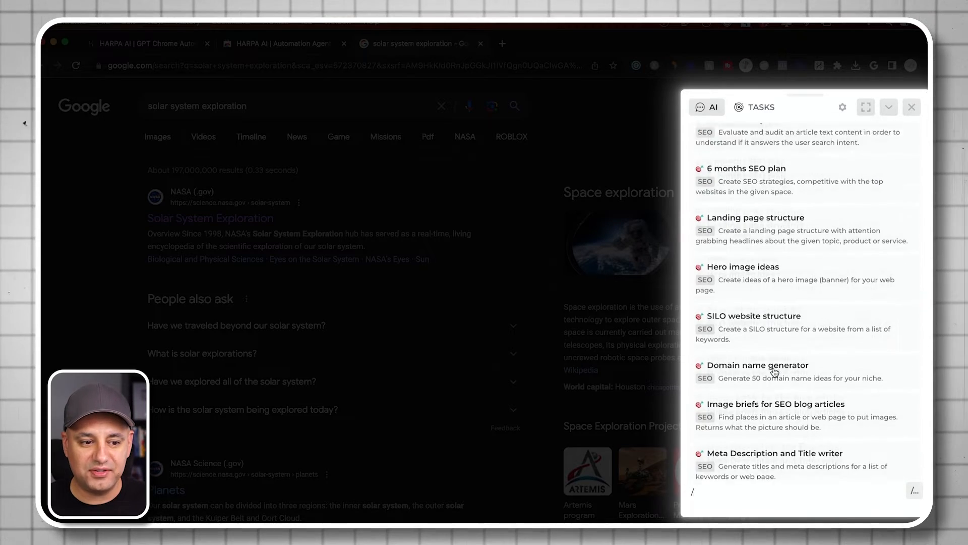
pyautogui.scroll(-3, 775, 374)
pyautogui.scroll(-5, 775, 373)
pyautogui.scroll(-2, 775, 372)
pyautogui.scroll(-1, 775, 372)
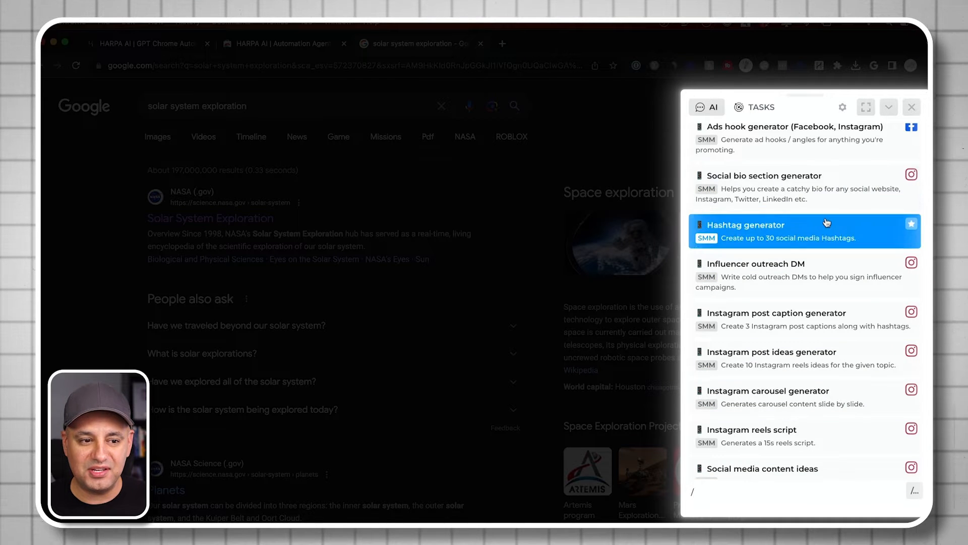
pyautogui.scroll(2, 831, 267)
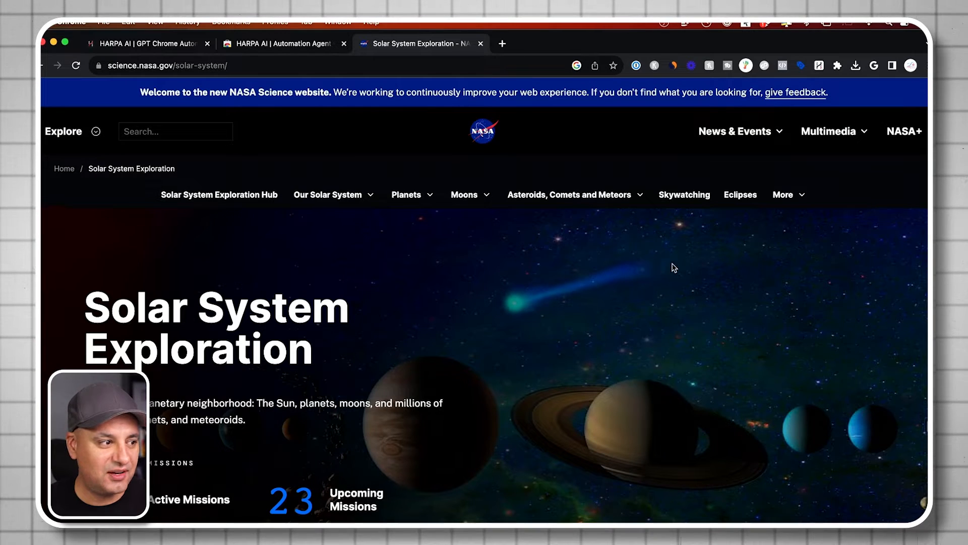
# - Start a Chat with Page session on NASA's Solar System Exploration page
pyautogui.click(782, 66)
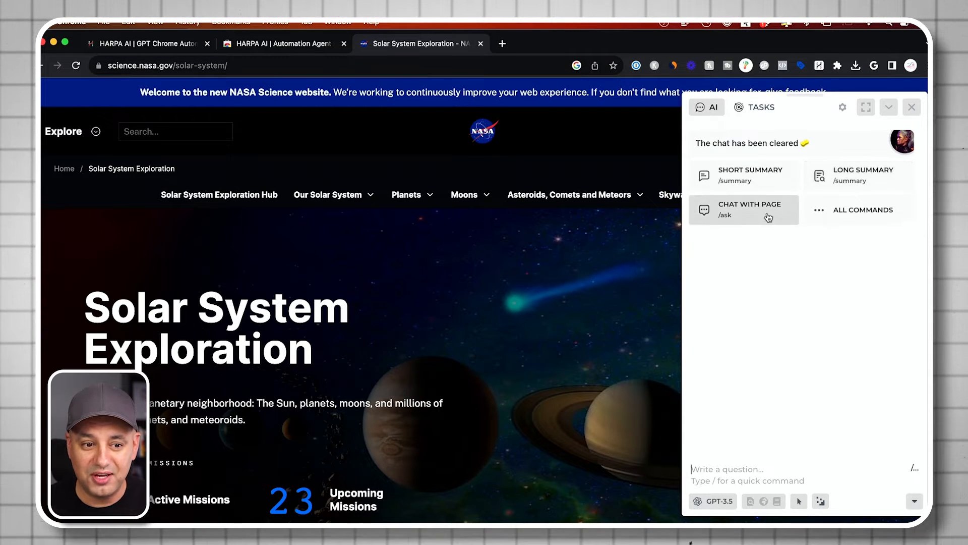
pyautogui.click(731, 219)
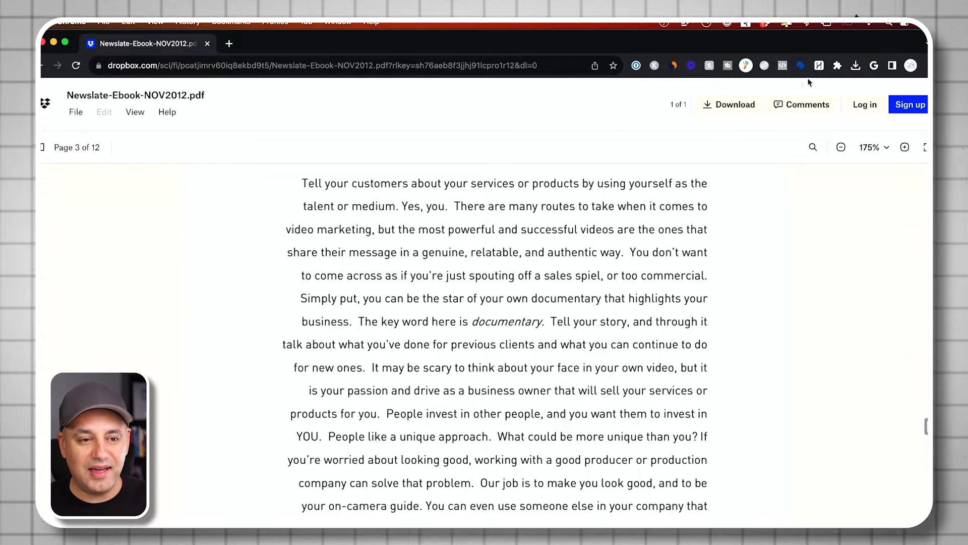
# - Chat with the ebook PDF, asking for its main takeaway and then its top 10 points
pyautogui.click(819, 65)
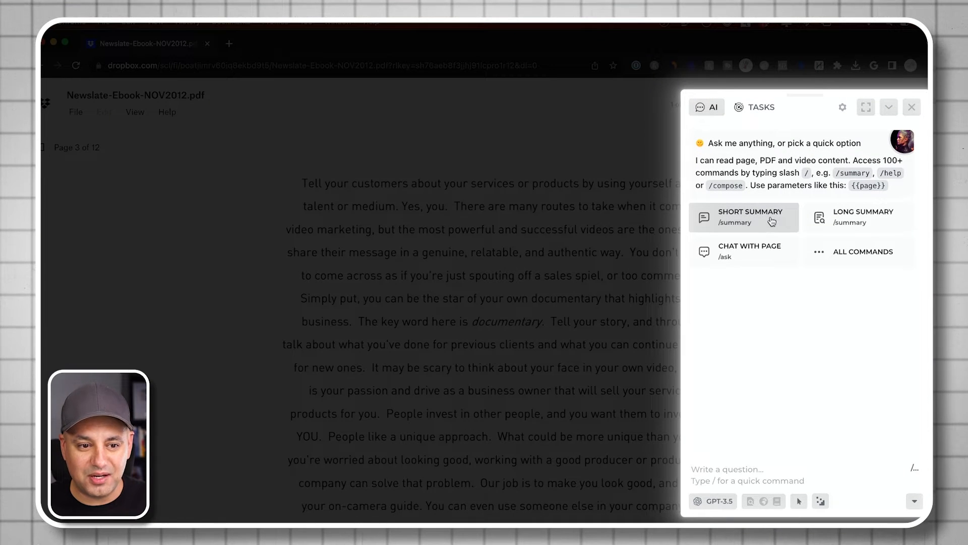
pyautogui.click(757, 253)
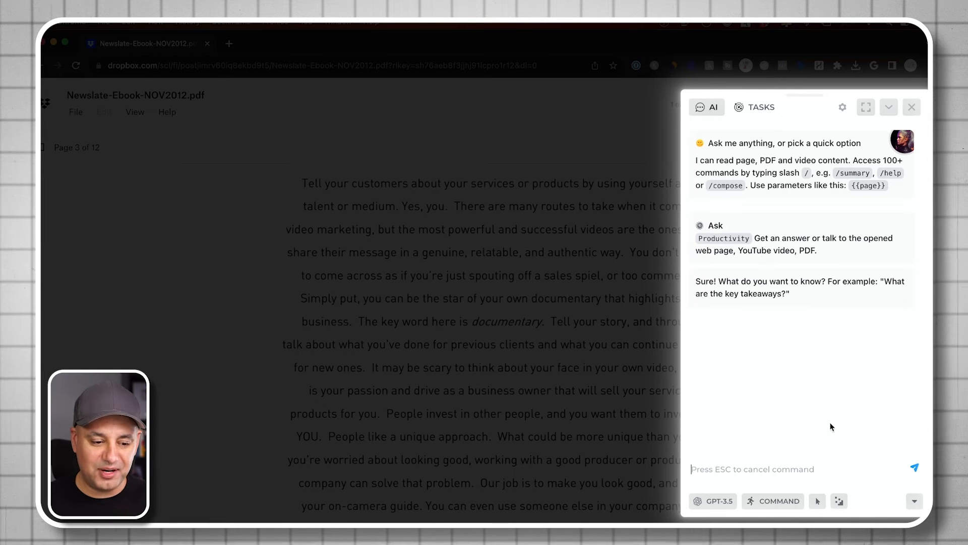
pyautogui.write("what's the main takeway")
pyautogui.press('Return')
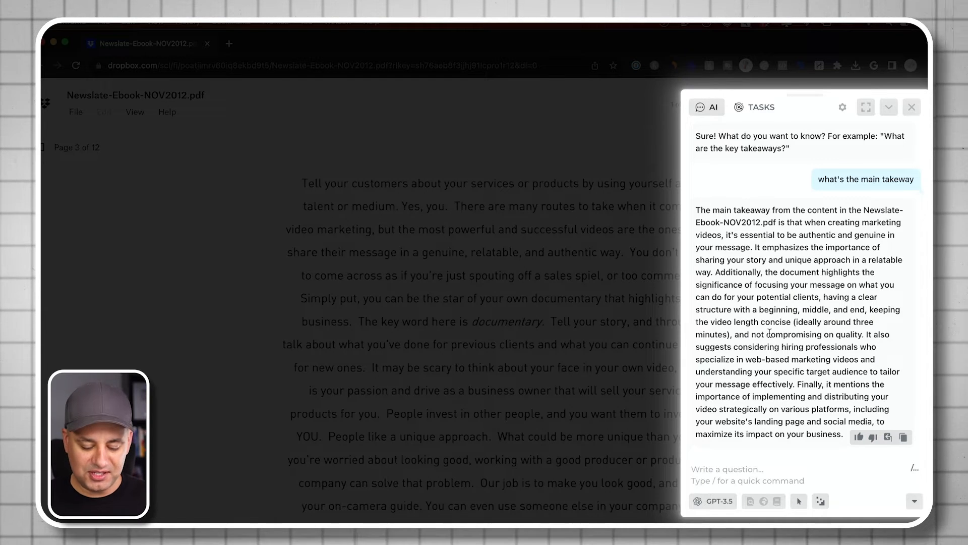
pyautogui.write('give me the top 10 point')
pyautogui.press('Return')
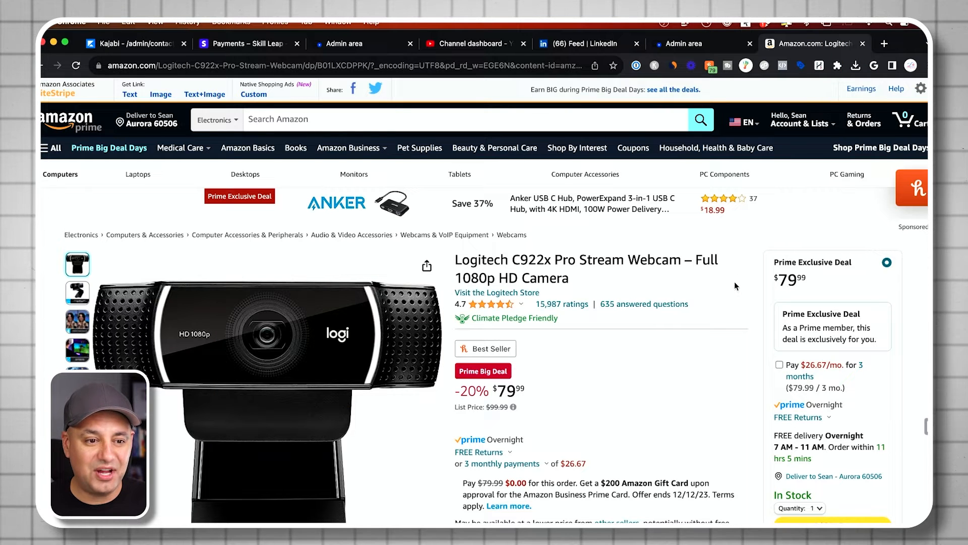
# - Review the TASKS monitors for the Logitech webcam page, then return to the AI chat view
pyautogui.click(819, 67)
pyautogui.click(756, 108)
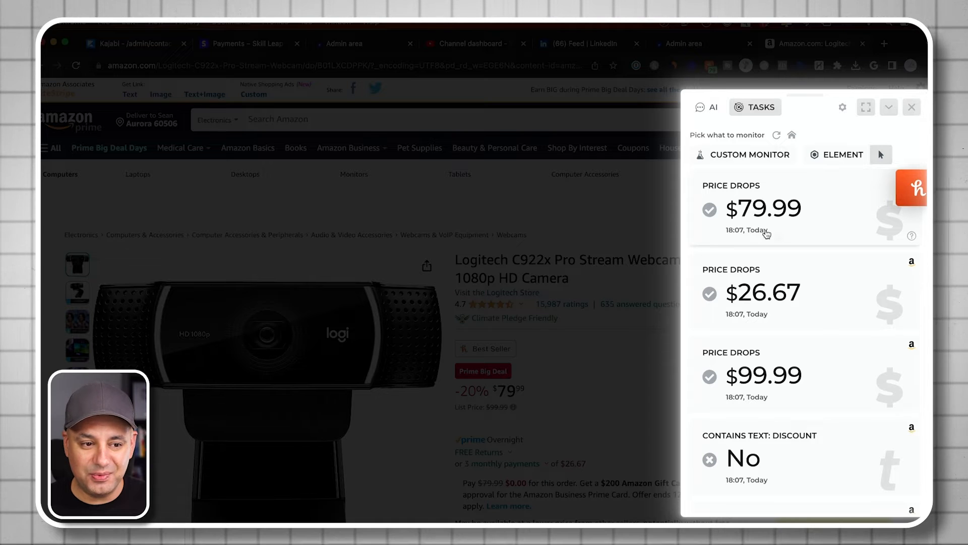
pyautogui.scroll(-2, 810, 208)
pyautogui.scroll(-2, 809, 209)
pyautogui.scroll(-4, 809, 212)
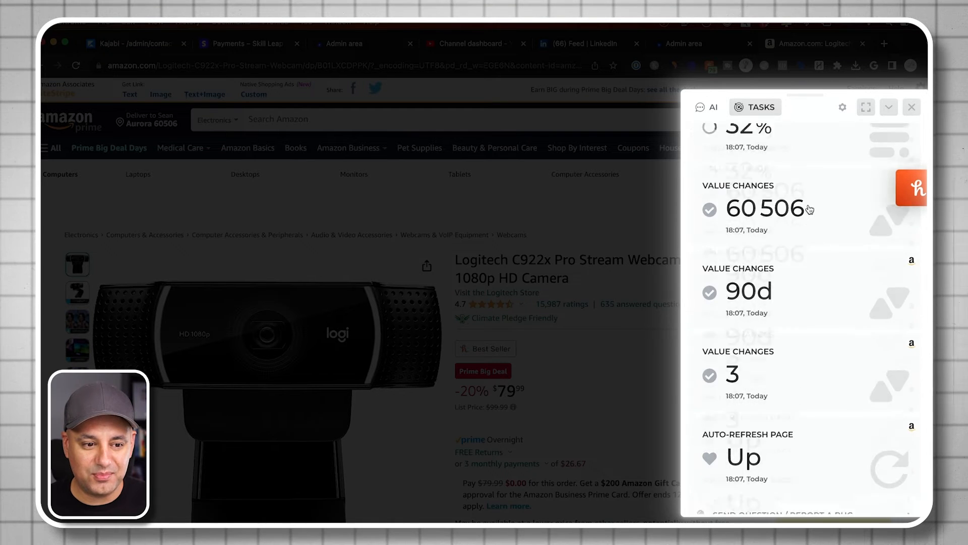
pyautogui.scroll(-1, 805, 216)
pyautogui.scroll(10, 801, 265)
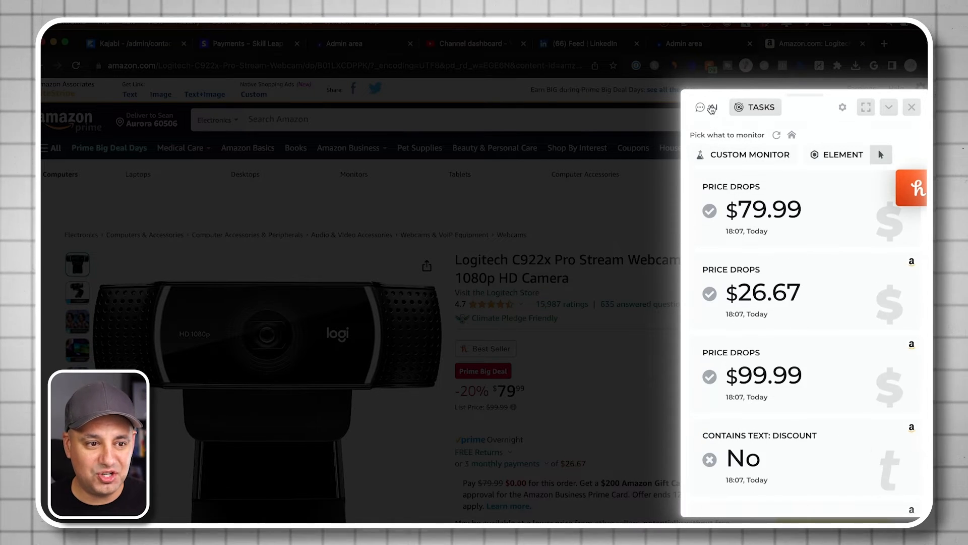
pyautogui.click(712, 110)
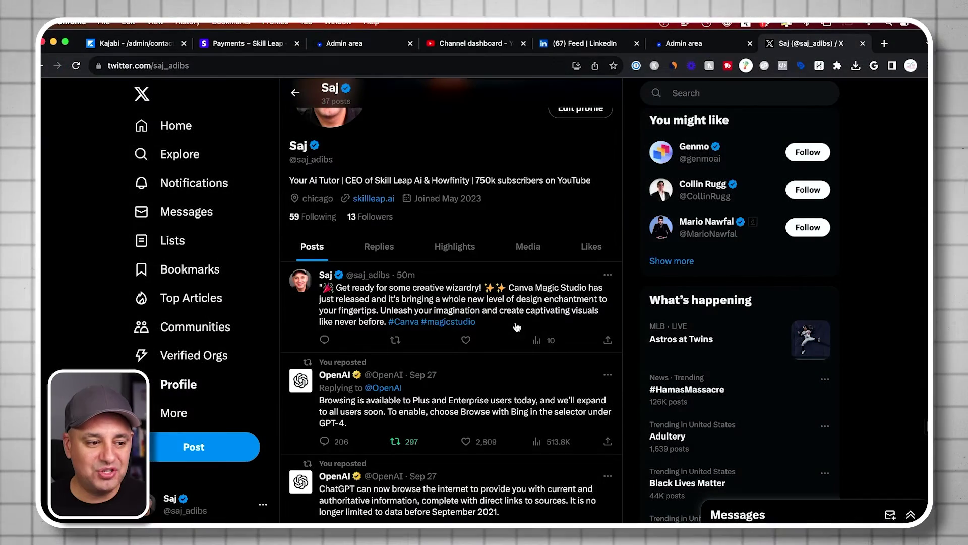
# - Draft a PRAISE-toned reply to the selected Canva Magic Studio tweet text
pyautogui.moveTo(477, 322); pyautogui.dragTo(325, 293)
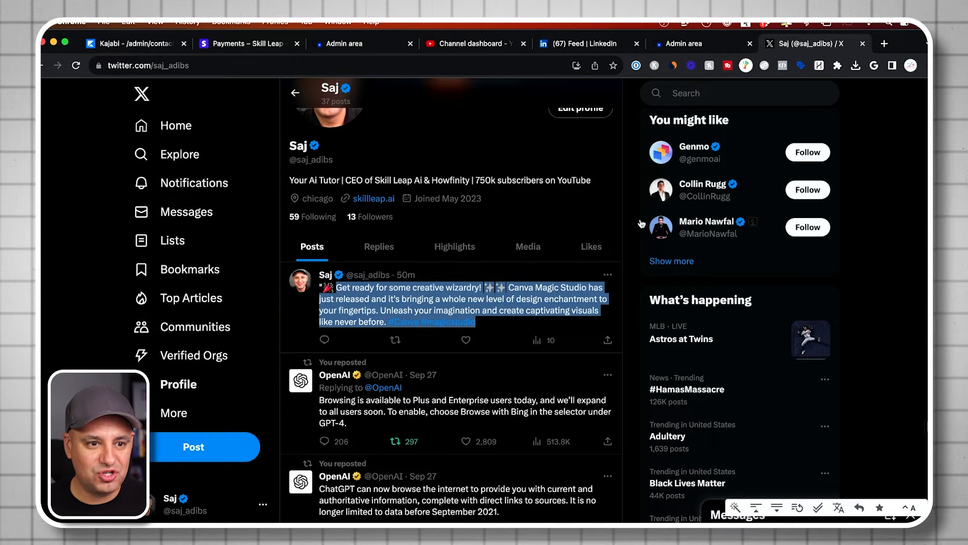
pyautogui.click(820, 67)
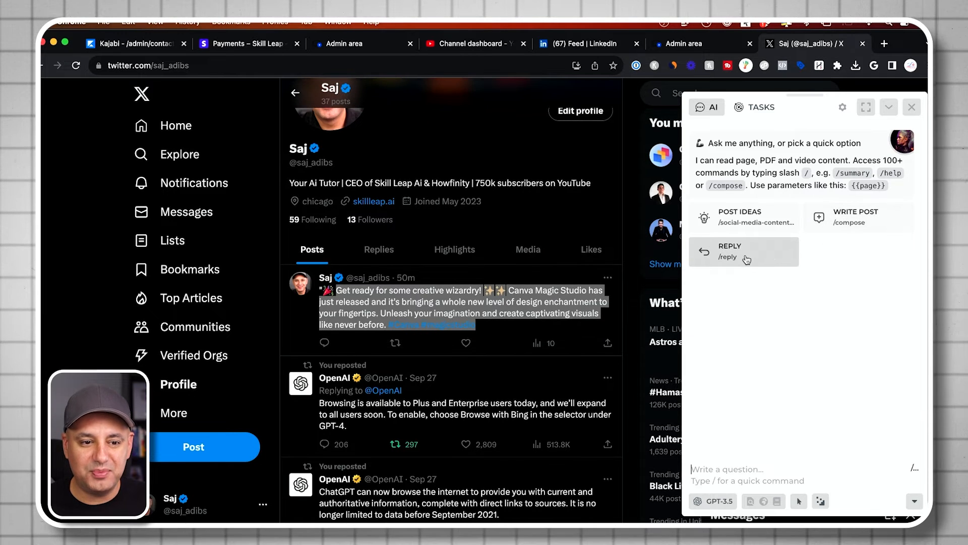
pyautogui.click(747, 257)
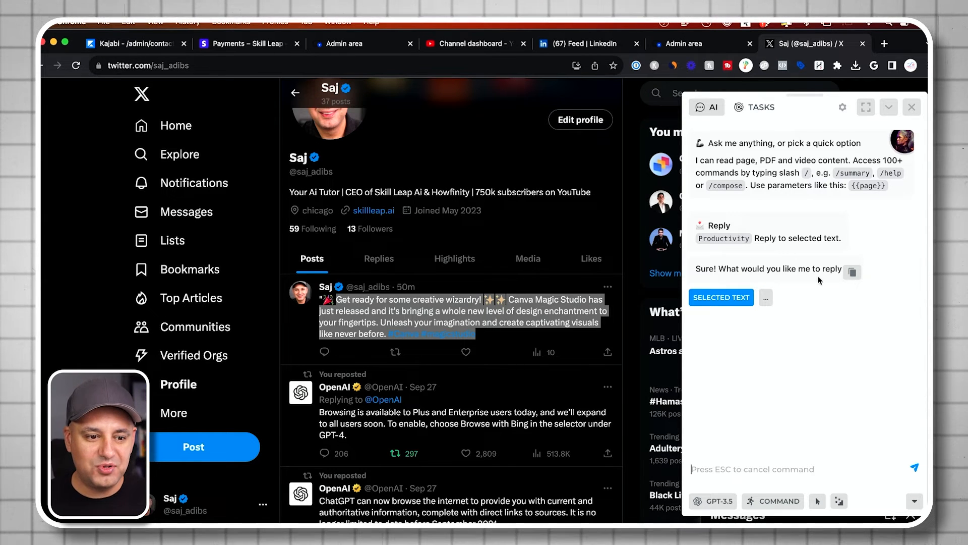
pyautogui.click(716, 300)
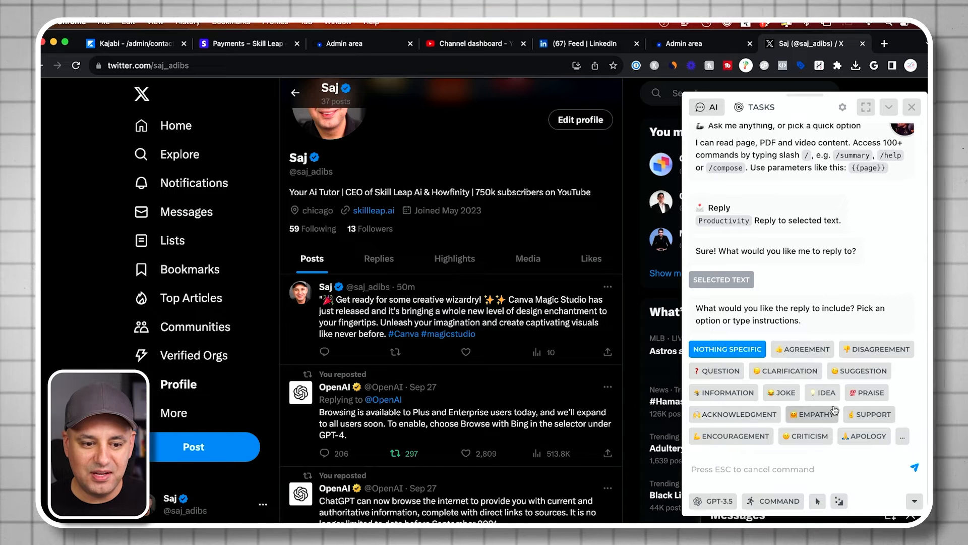
pyautogui.click(862, 395)
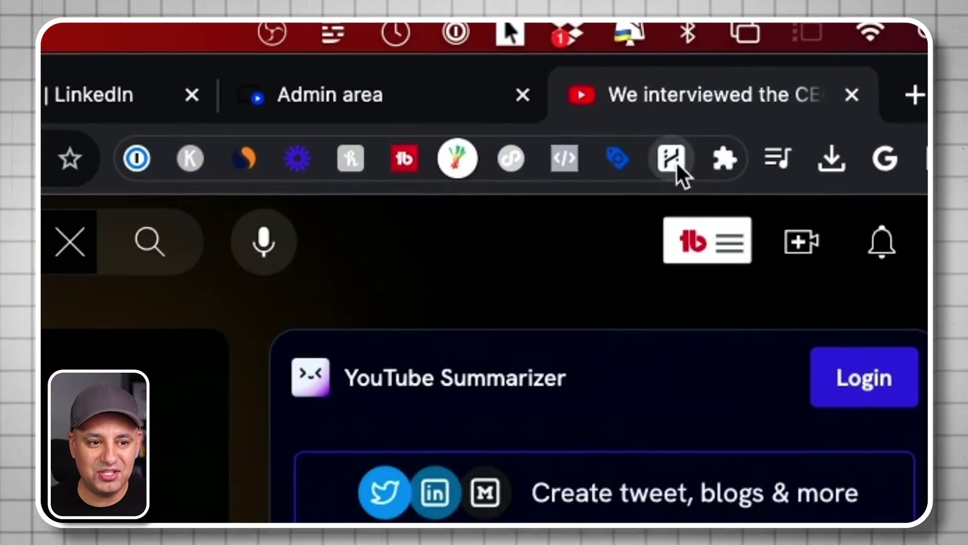
# - Summarize the YouTube CEO interview video in the SHORTER timestamped format
pyautogui.click(801, 67)
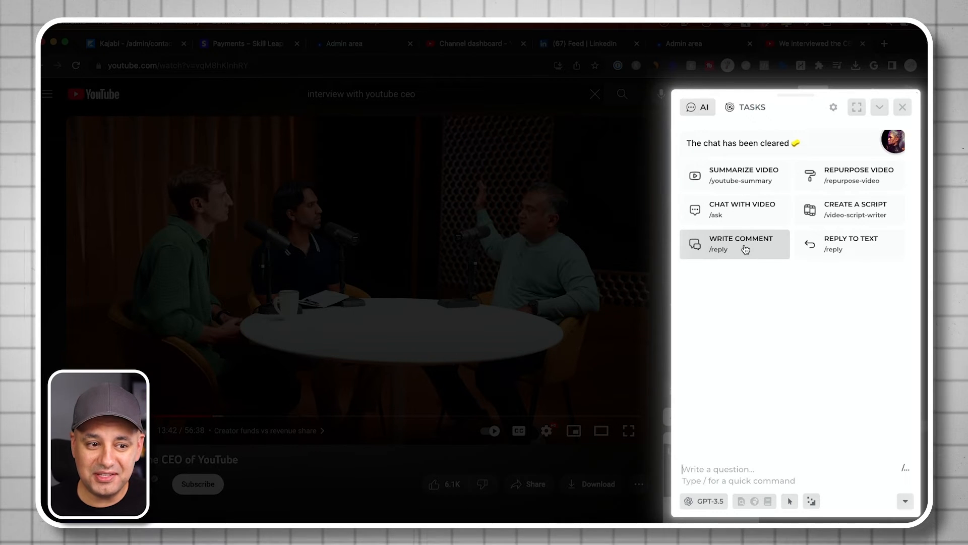
pyautogui.click(730, 177)
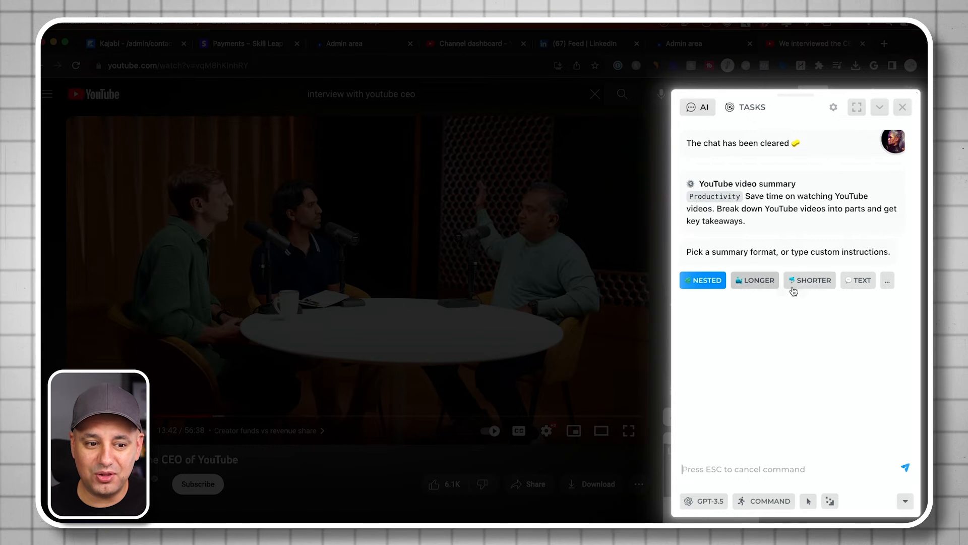
pyautogui.click(808, 280)
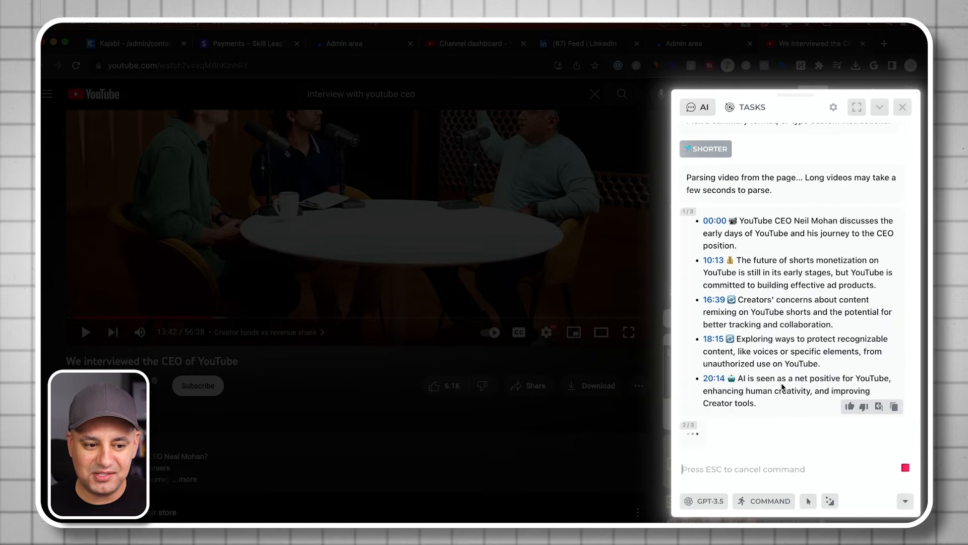
pyautogui.scroll(1, 367, 307)
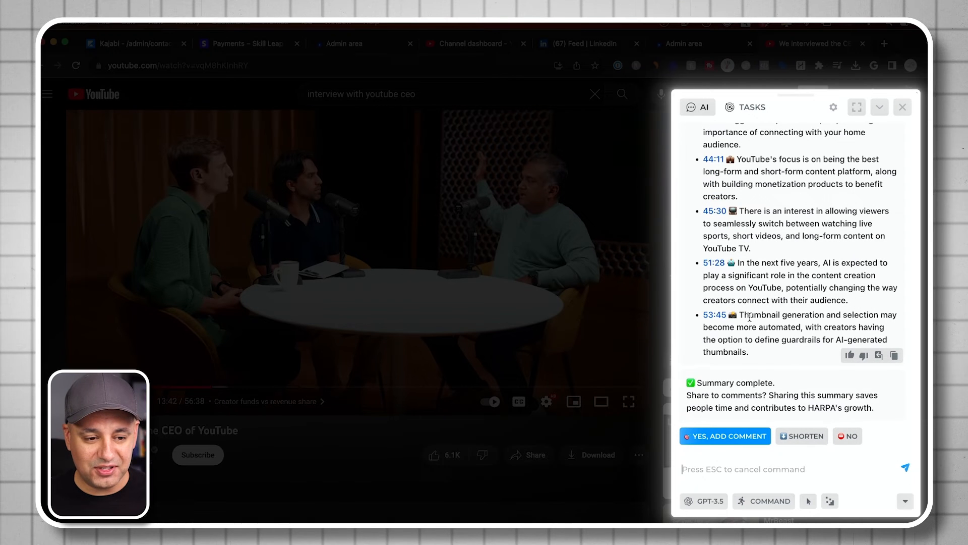
pyautogui.scroll(3, 750, 304)
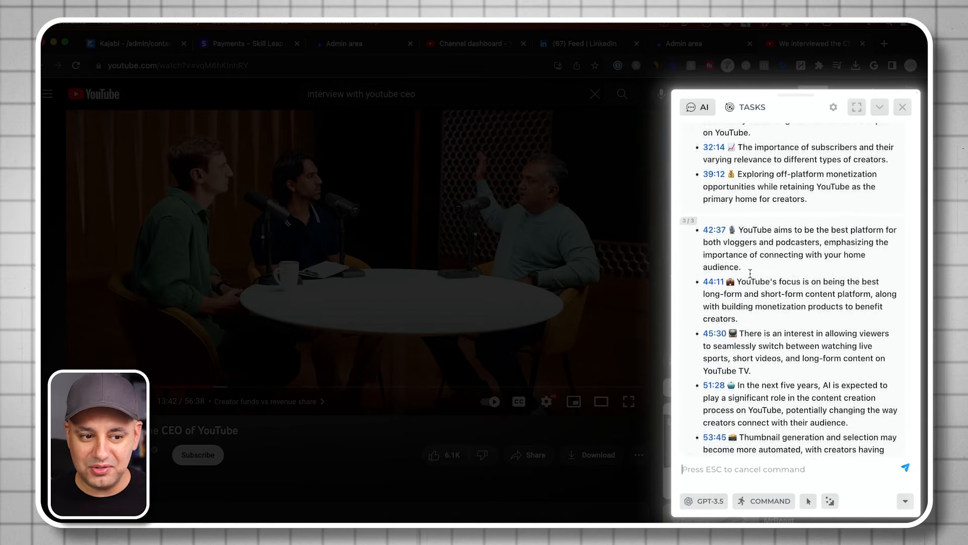
pyautogui.scroll(3, 750, 274)
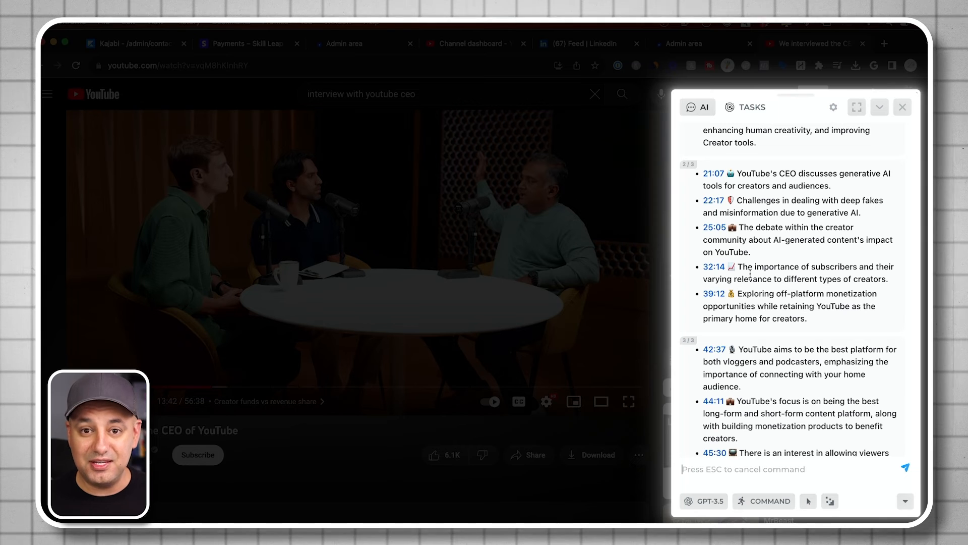
pyautogui.moveTo(794, 243)
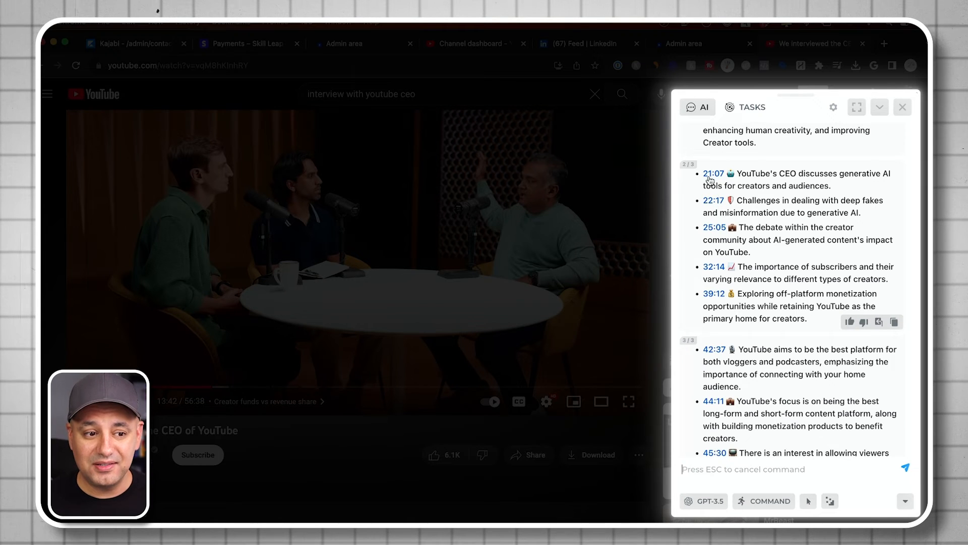
pyautogui.moveTo(795, 306)
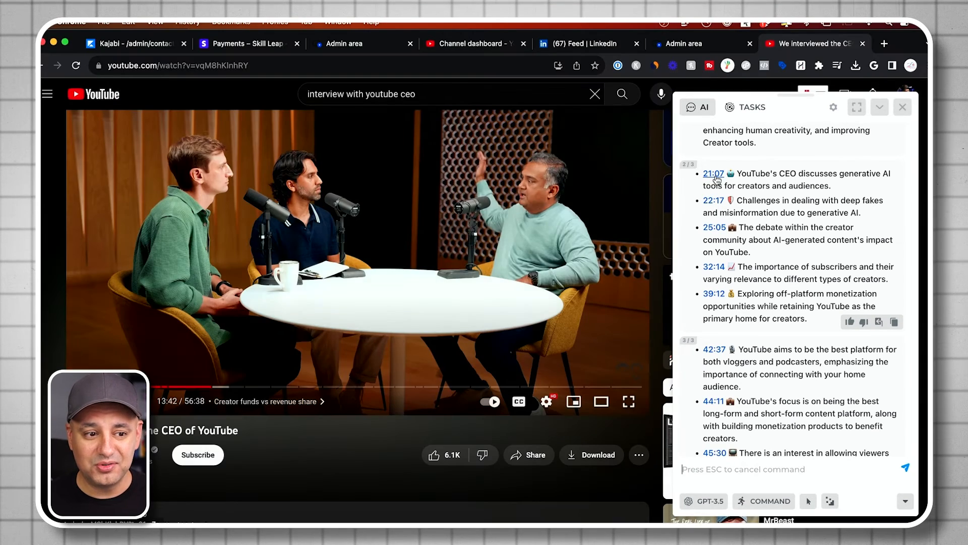
# - Jump the interview video to the 21:07 generative AI discussion via the summary timestamp
pyautogui.click(713, 174)
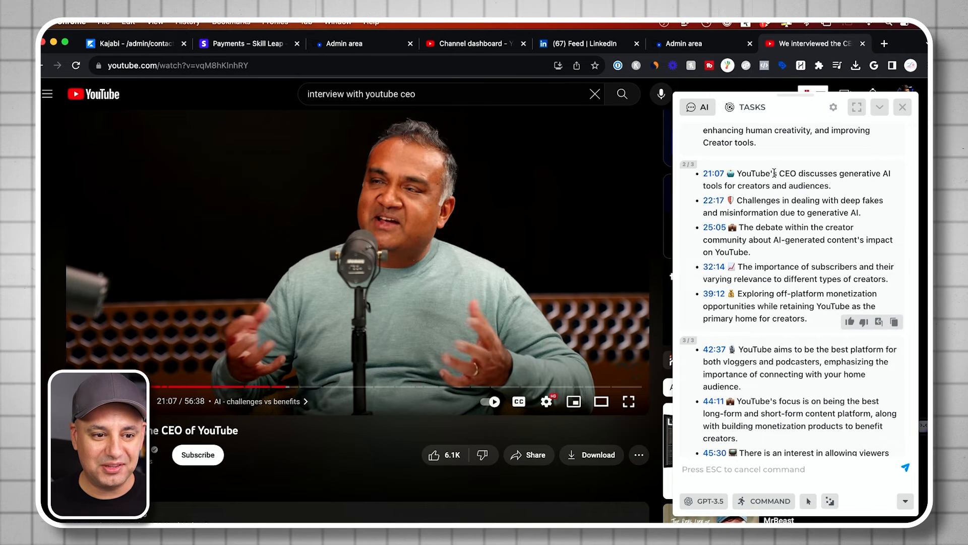
pyautogui.scroll(2, 815, 179)
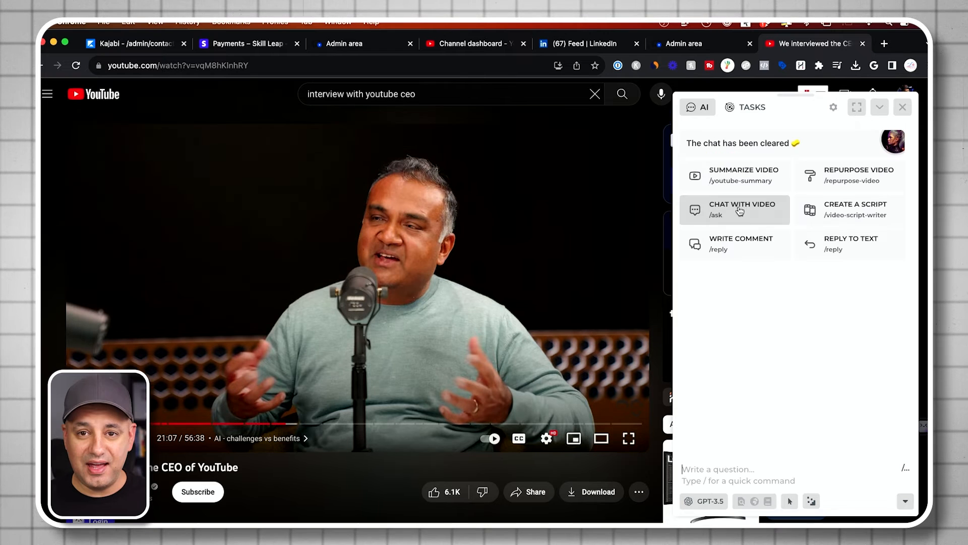
# - Start a chat about the YouTube interview video from the HARPA panel
pyautogui.click(732, 216)
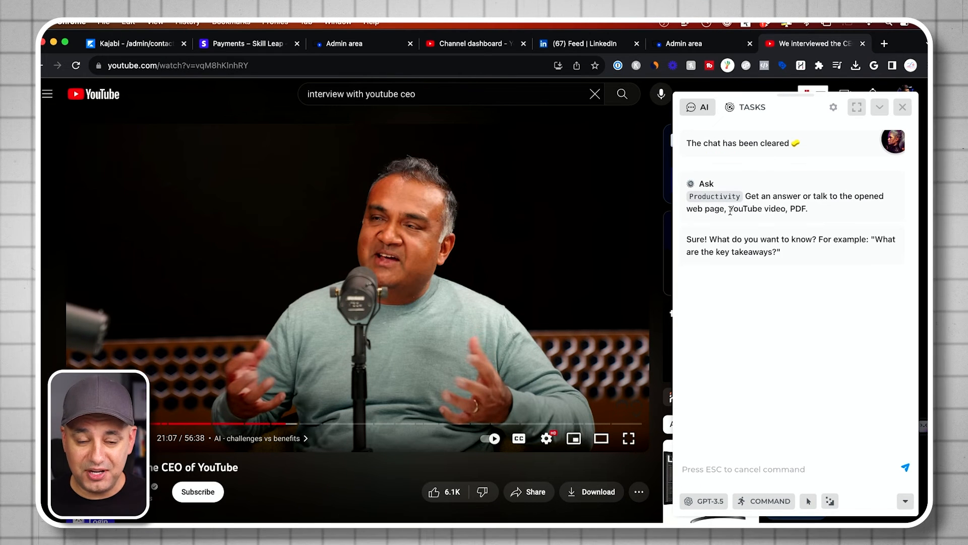